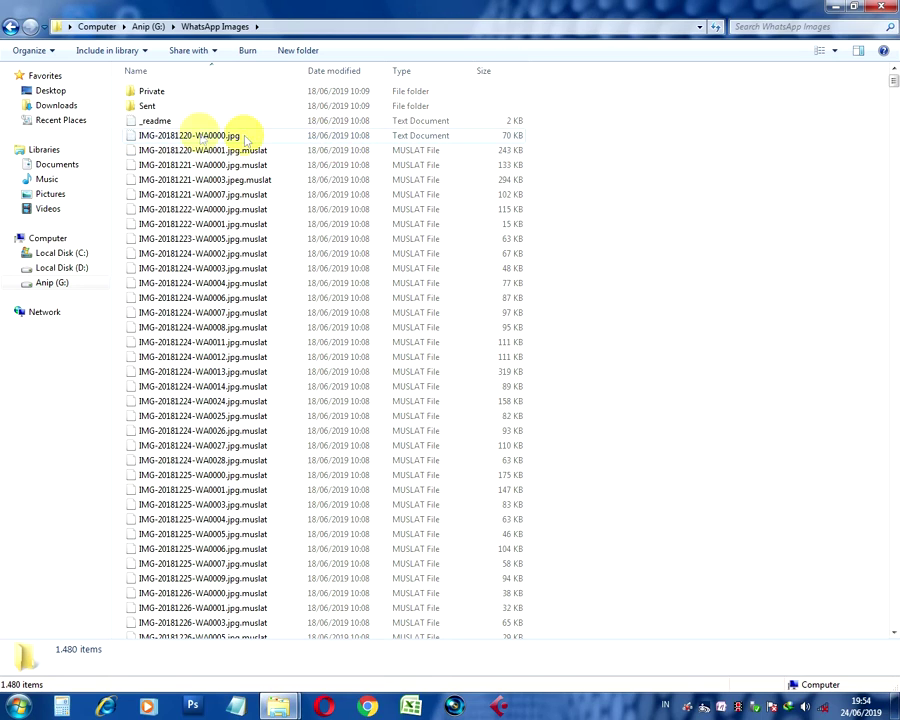
{"action": "left_click", "coordinate": [227, 135]}
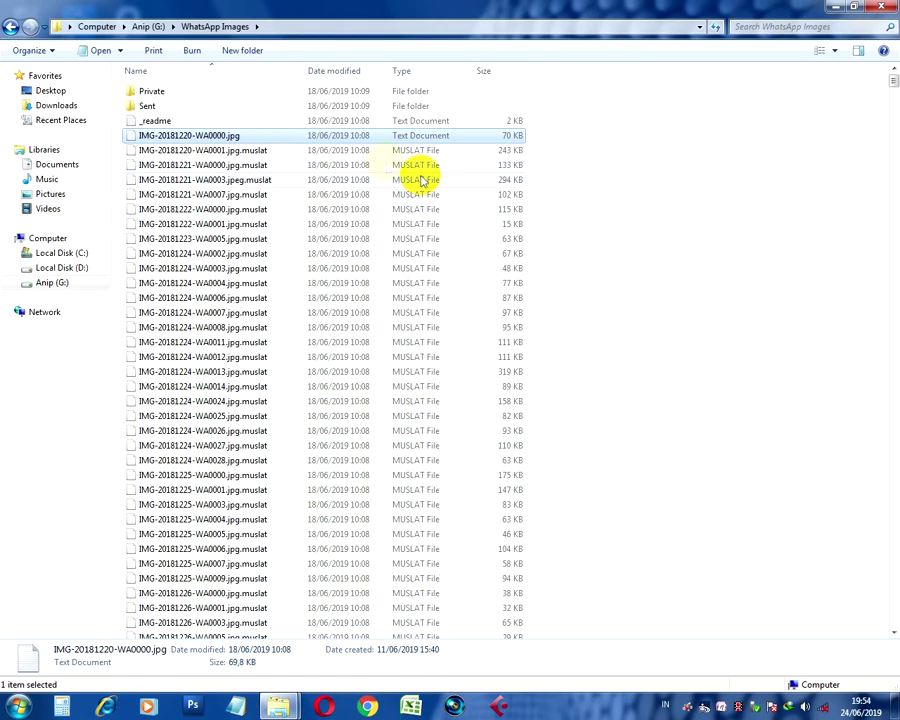
{"action": "left_click", "coordinate": [222, 139]}
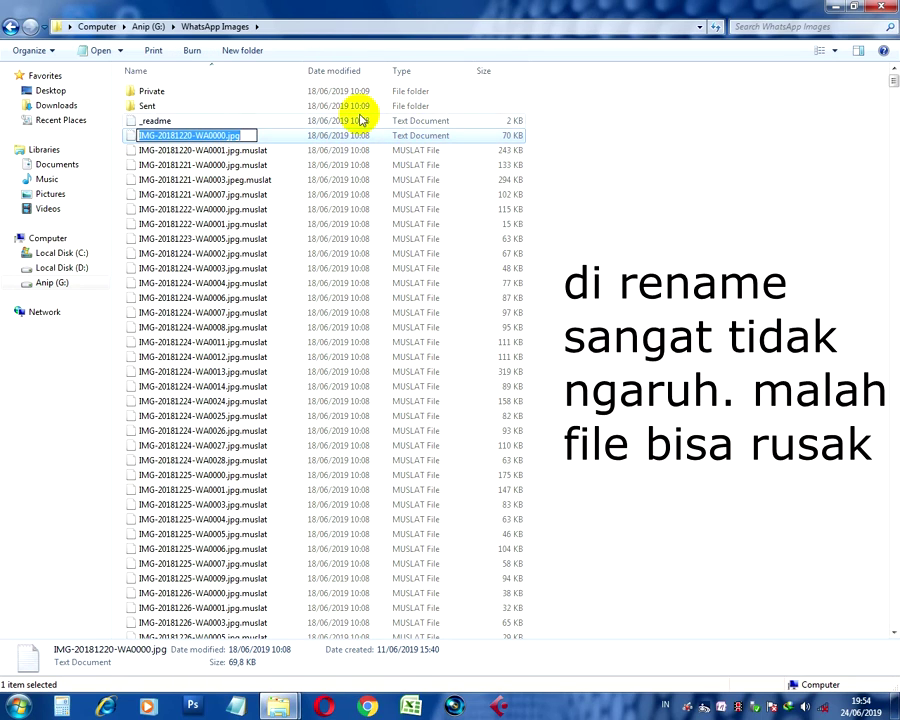
{"action": "left_click", "coordinate": [750, 527]}
{"action": "right_click", "coordinate": [648, 273]}
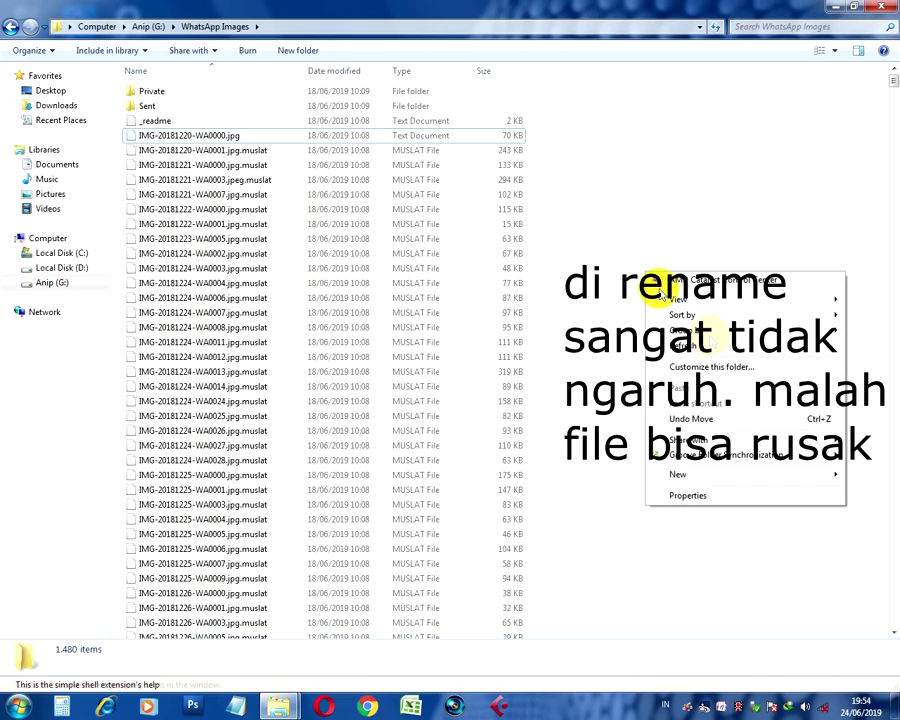
{"action": "left_click", "coordinate": [712, 343]}
- Rename the text document IMG-20181220-WA0000.jpg as IMG-20181220-WA0000.jpg.muslat
{"action": "left_click", "coordinate": [300, 137]}
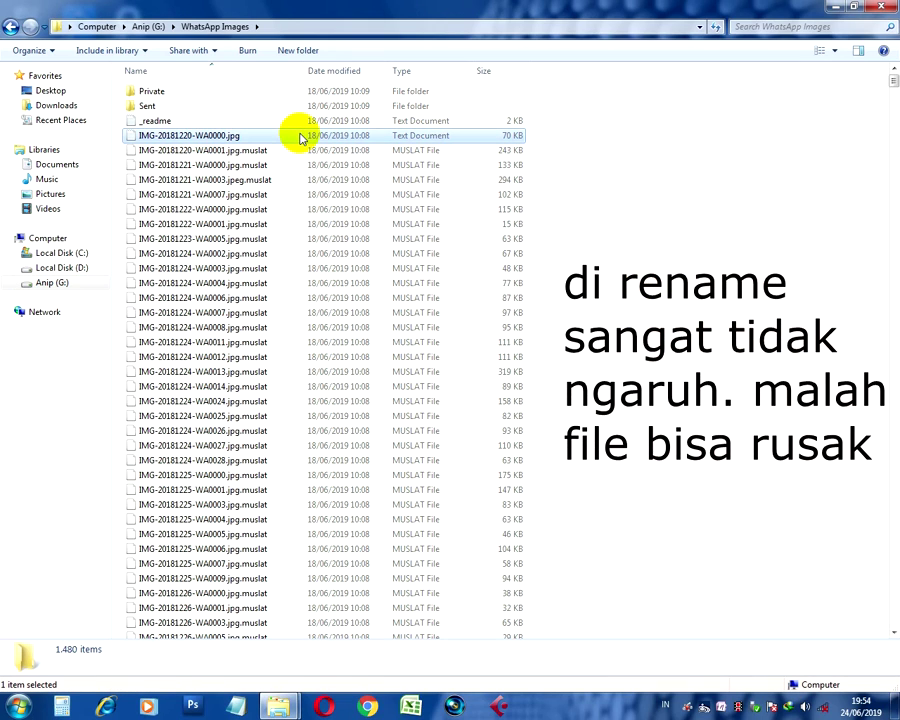
{"action": "key", "text": "F2"}
{"action": "key", "text": "End"}
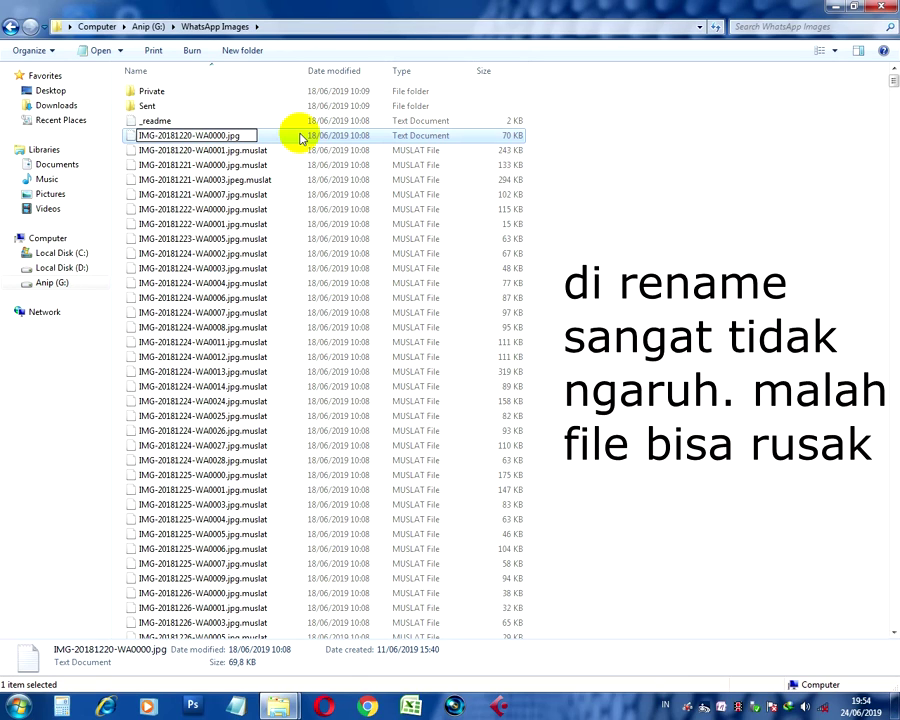
{"action": "type", "text": ".muslat"}
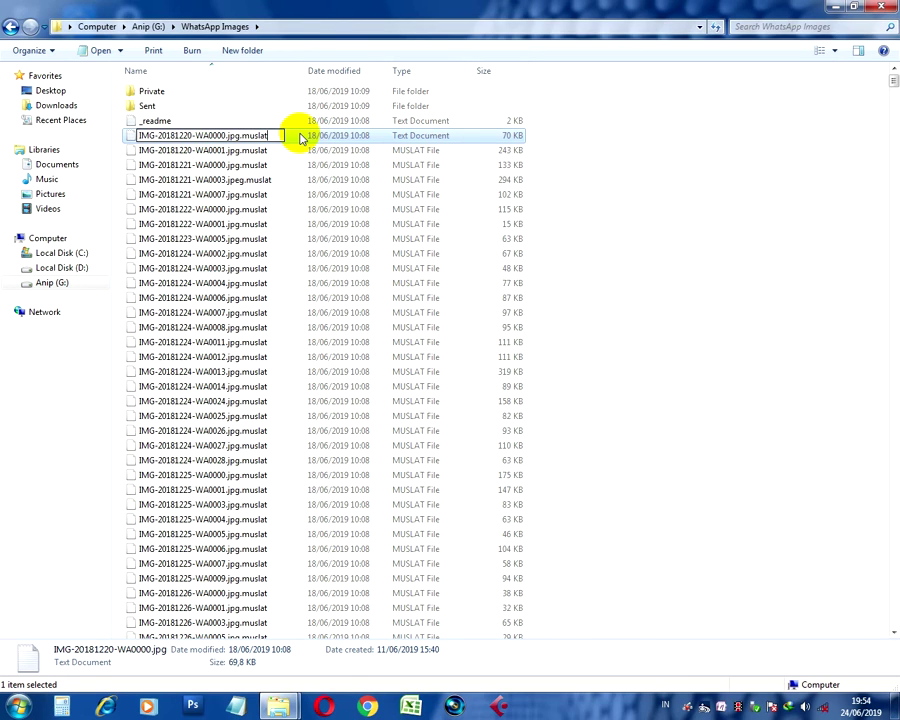
{"action": "key", "text": "Return"}
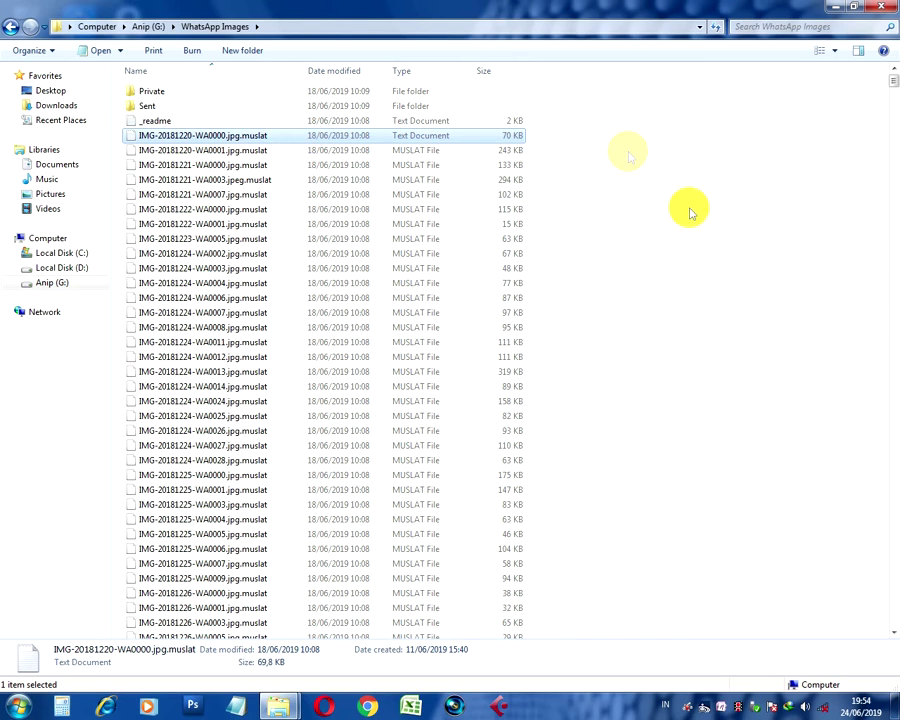
{"action": "left_click", "coordinate": [586, 178]}
{"action": "scroll", "coordinate": [618, 410], "scroll_direction": "down", "scroll_amount": 3}
{"action": "scroll", "coordinate": [616, 406], "scroll_direction": "up", "scroll_amount": 3}
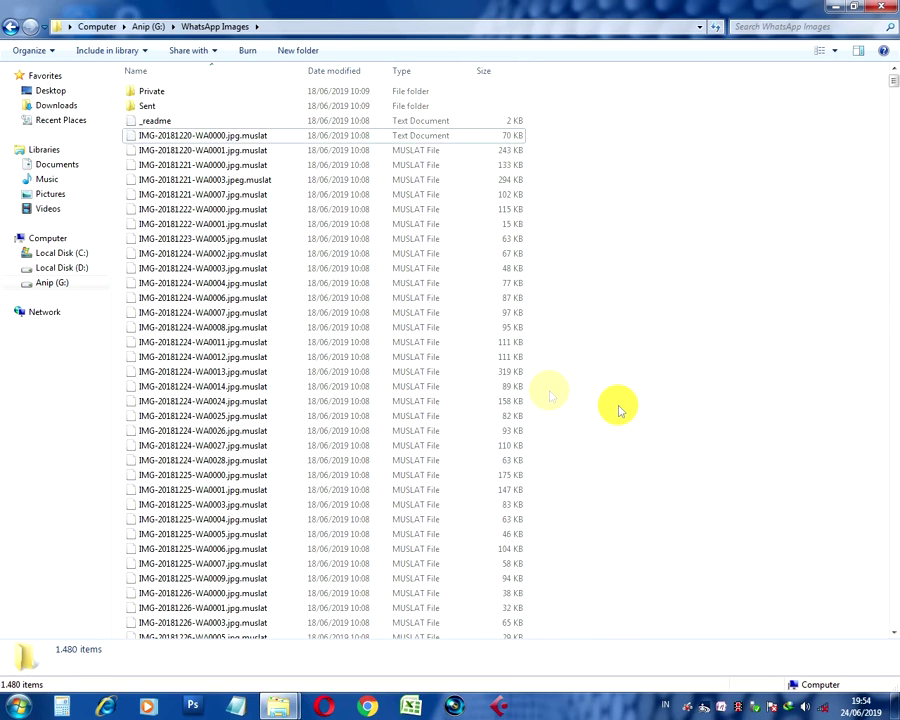
{"action": "scroll", "coordinate": [554, 340], "scroll_direction": "down", "scroll_amount": 6}
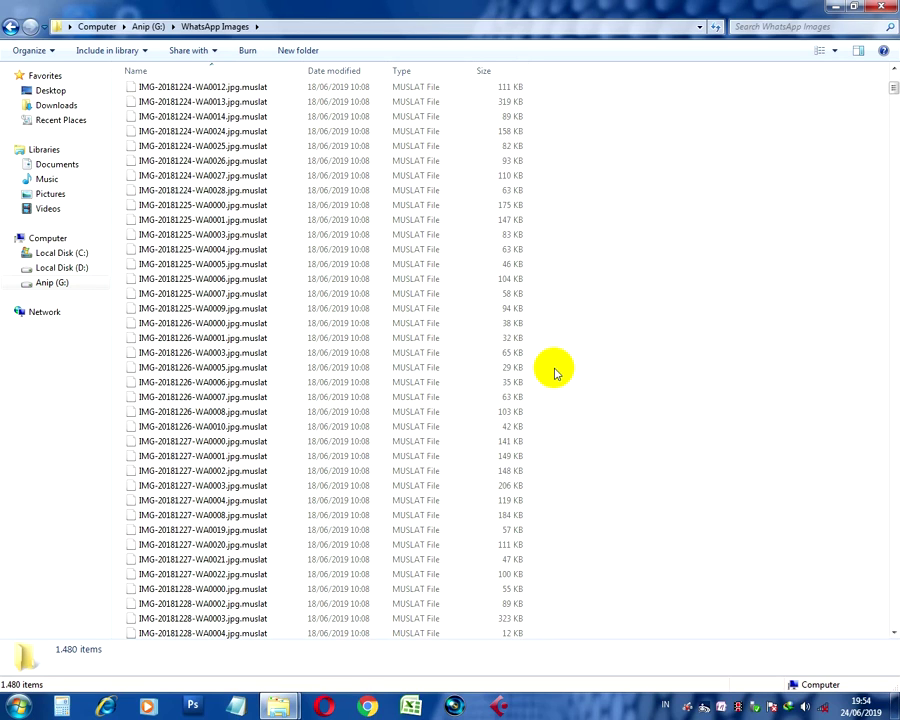
{"action": "scroll", "coordinate": [556, 373], "scroll_direction": "up", "scroll_amount": 6}
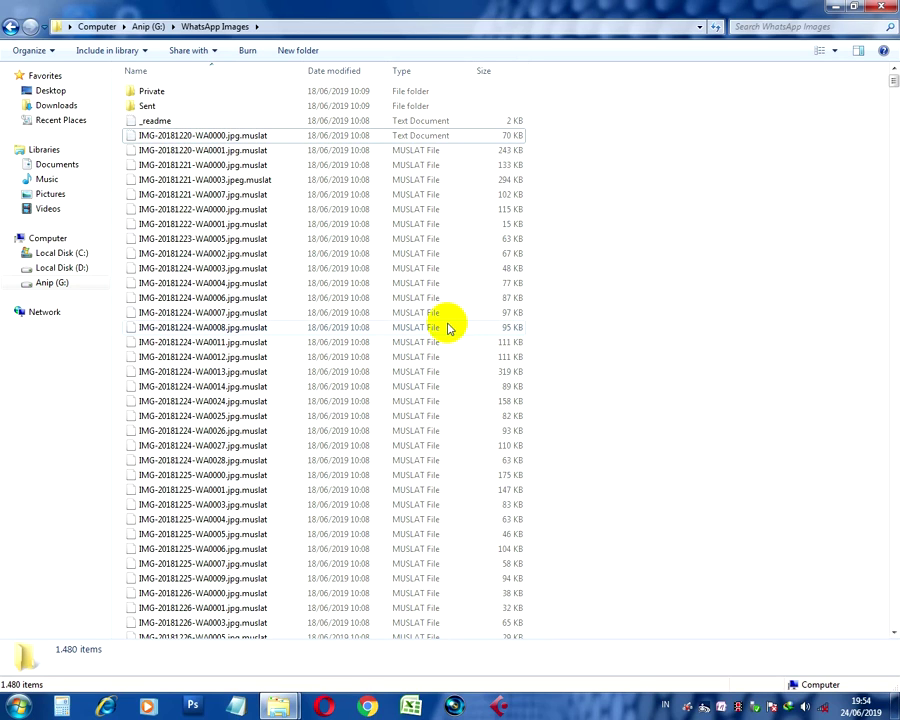
{"action": "scroll", "coordinate": [452, 375], "scroll_direction": "down", "scroll_amount": 8}
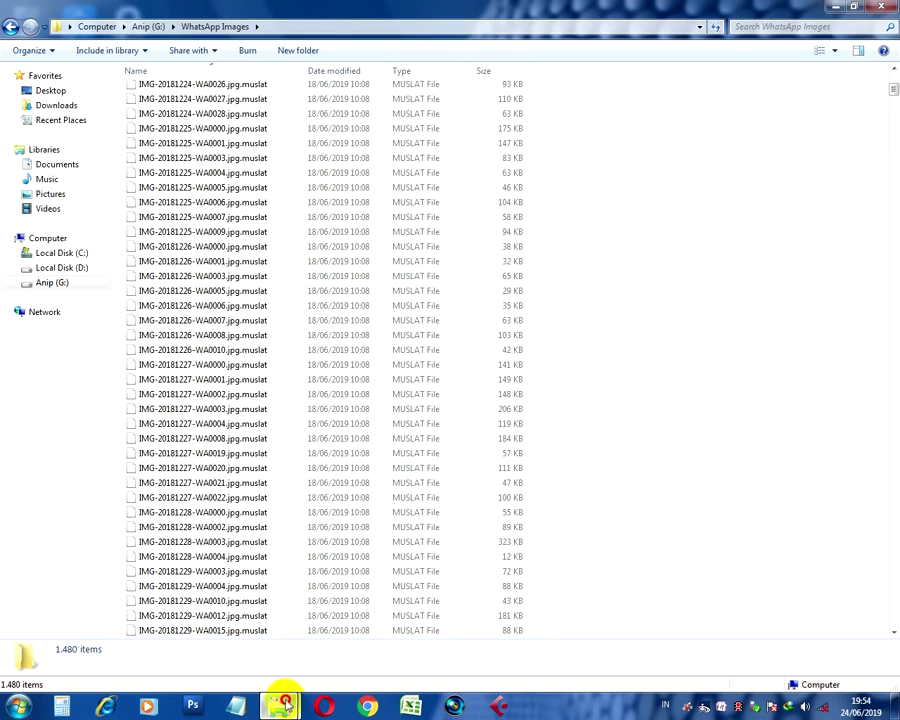
- Switch to the other Explorer window and open the STOPDecyptor folder in the Music library
{"action": "mouse_move", "coordinate": [285, 700]}
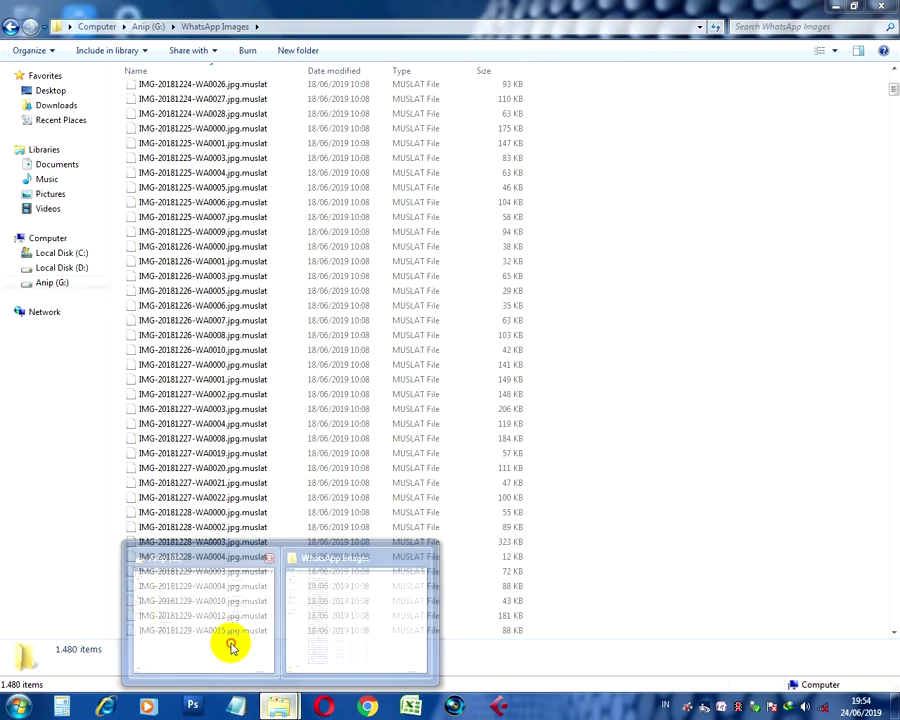
{"action": "left_click", "coordinate": [231, 640]}
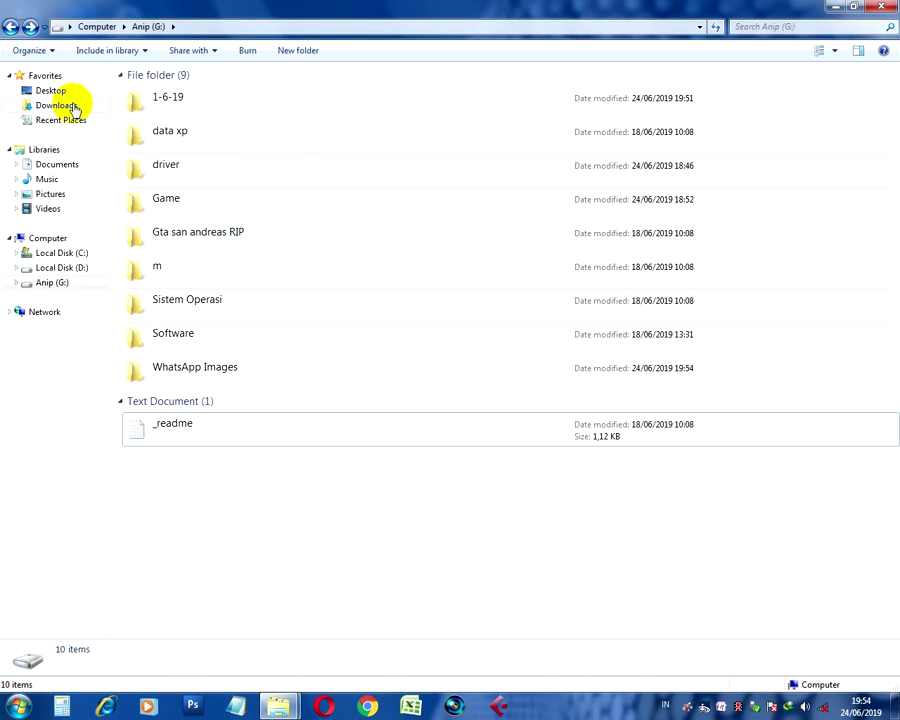
{"action": "left_click", "coordinate": [57, 182]}
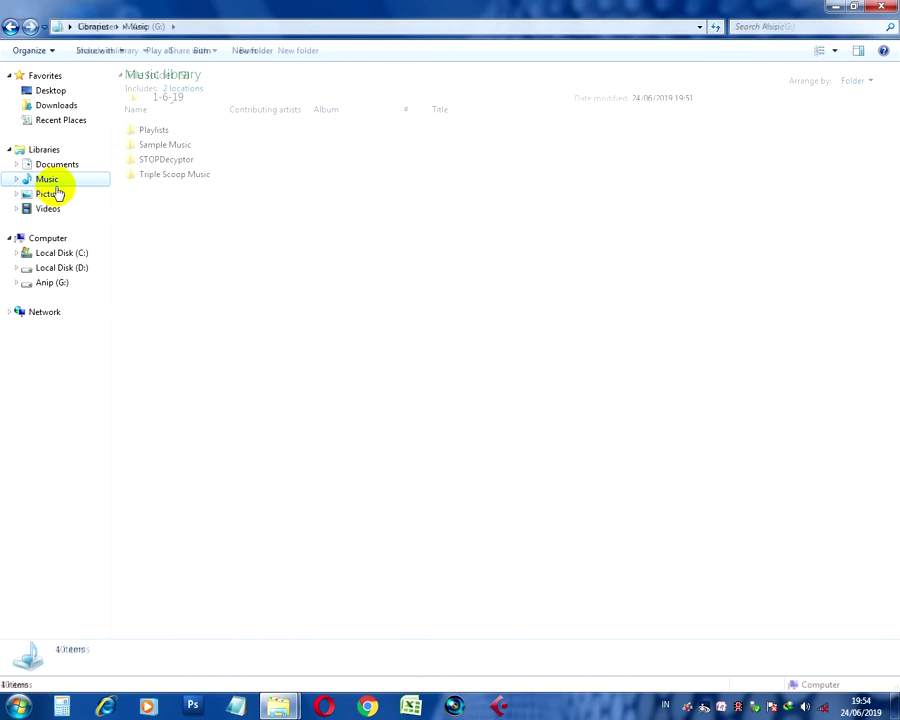
{"action": "double_click", "coordinate": [211, 160]}
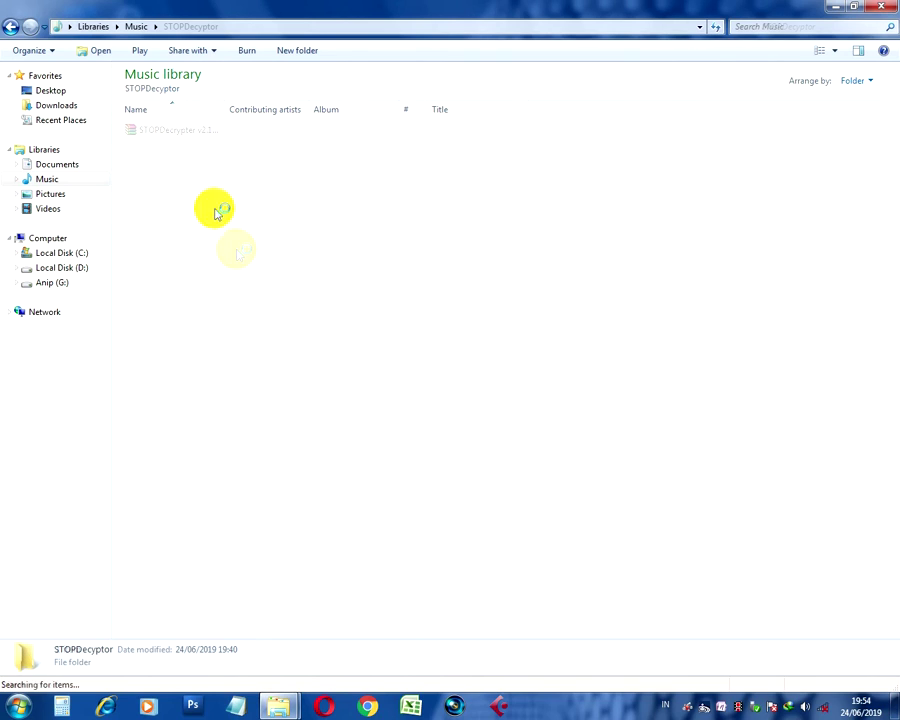
- Extract the STOPDecrypter v2.1.0.13 .neras archive into its current folder and refresh the folder listing
{"action": "left_click", "coordinate": [215, 132]}
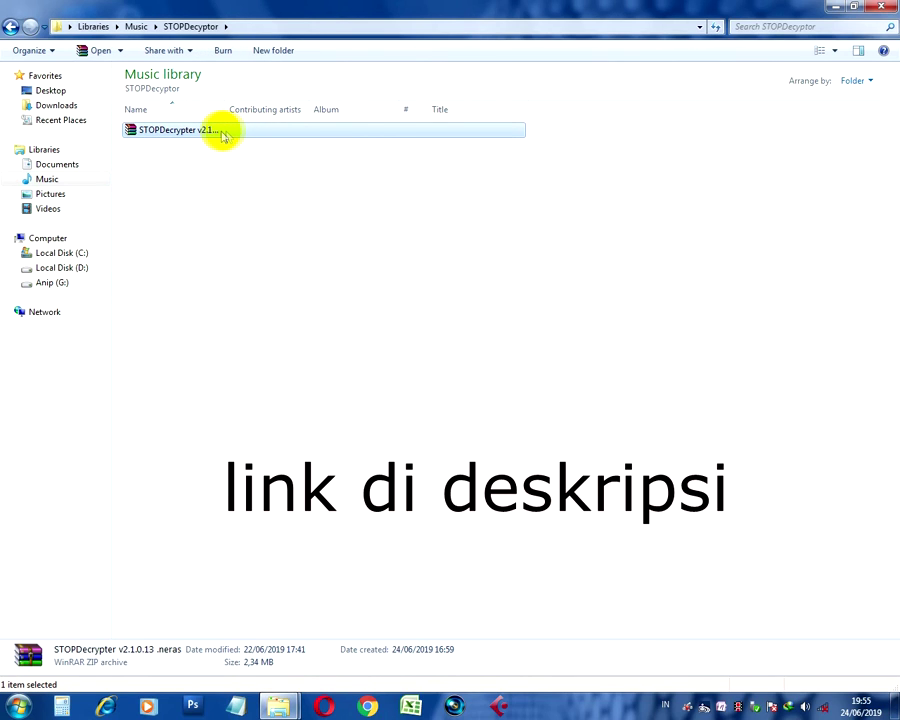
{"action": "right_click", "coordinate": [222, 136]}
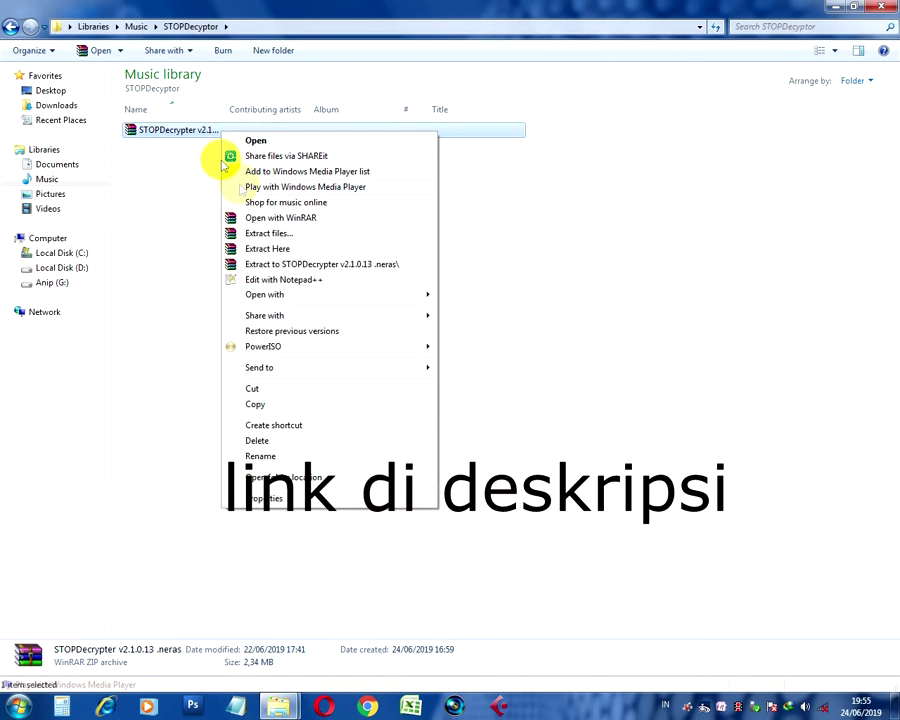
{"action": "left_click", "coordinate": [292, 252]}
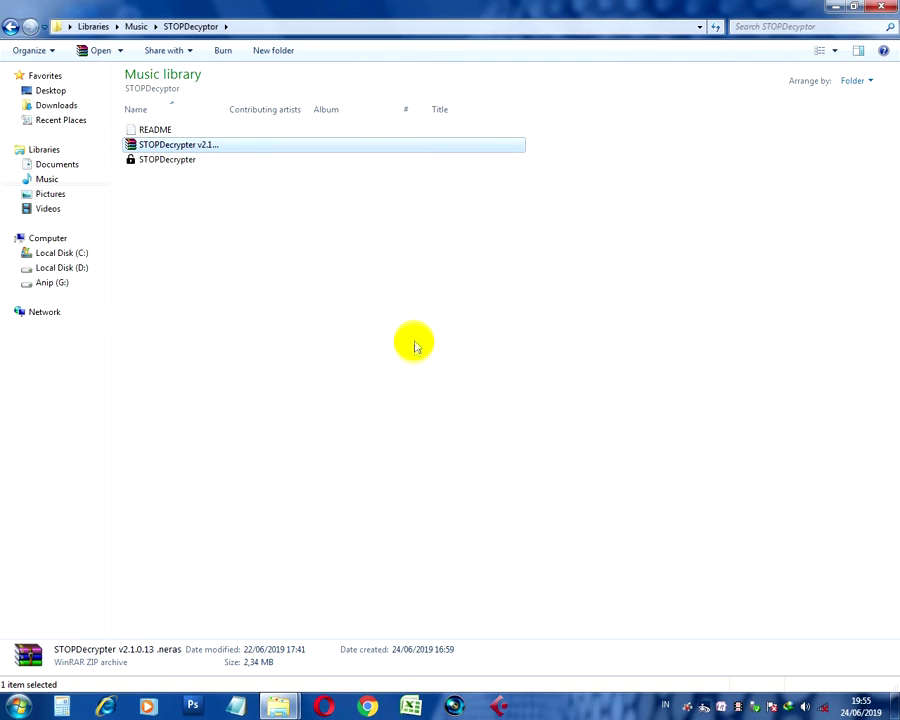
{"action": "right_click", "coordinate": [202, 253]}
{"action": "left_click", "coordinate": [273, 325]}
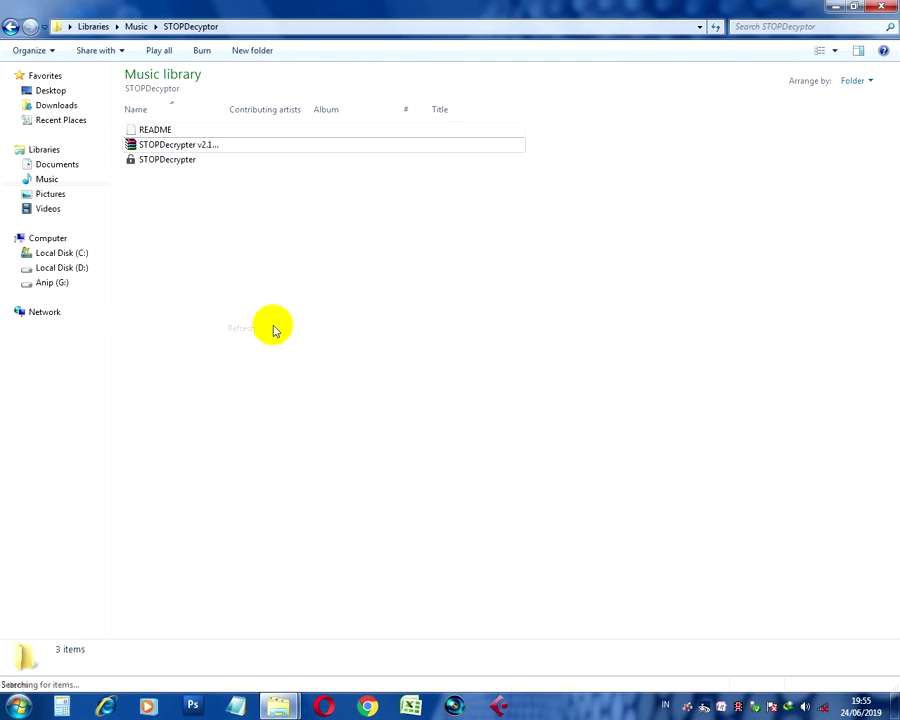
- Launch the extracted STOPDecrypter application, accept its FAQ statement and move its window towards the middle of the screen
{"action": "left_click", "coordinate": [205, 169]}
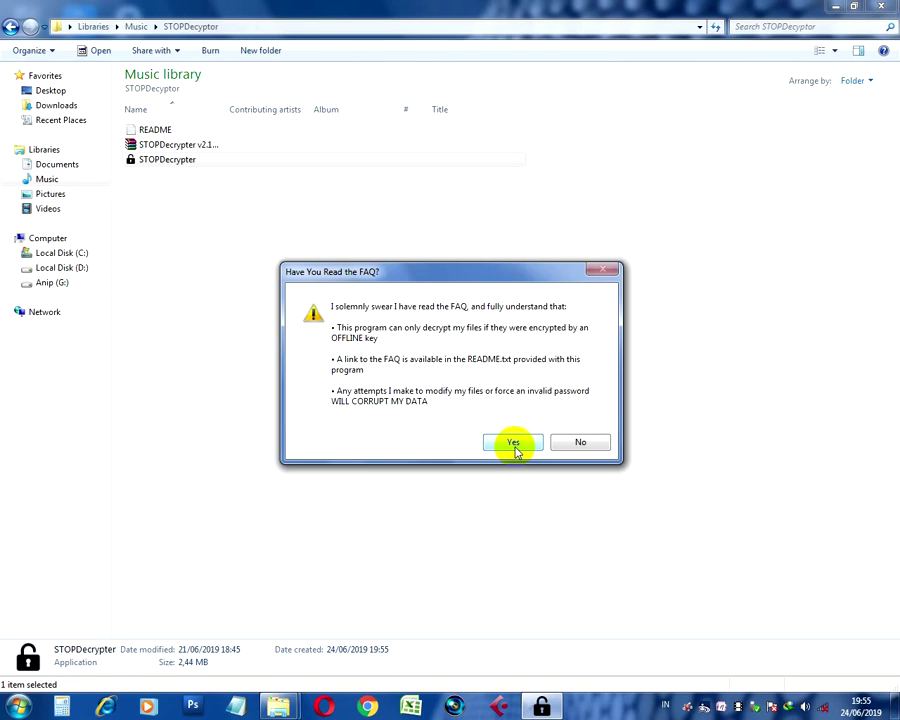
{"action": "left_click", "coordinate": [514, 446]}
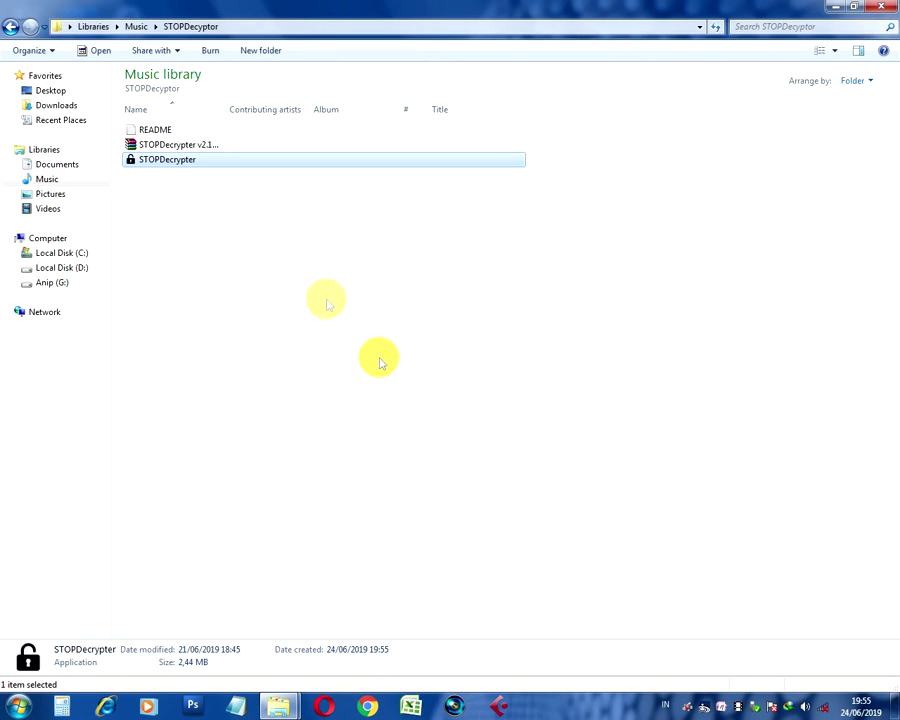
{"action": "key", "text": "Return"}
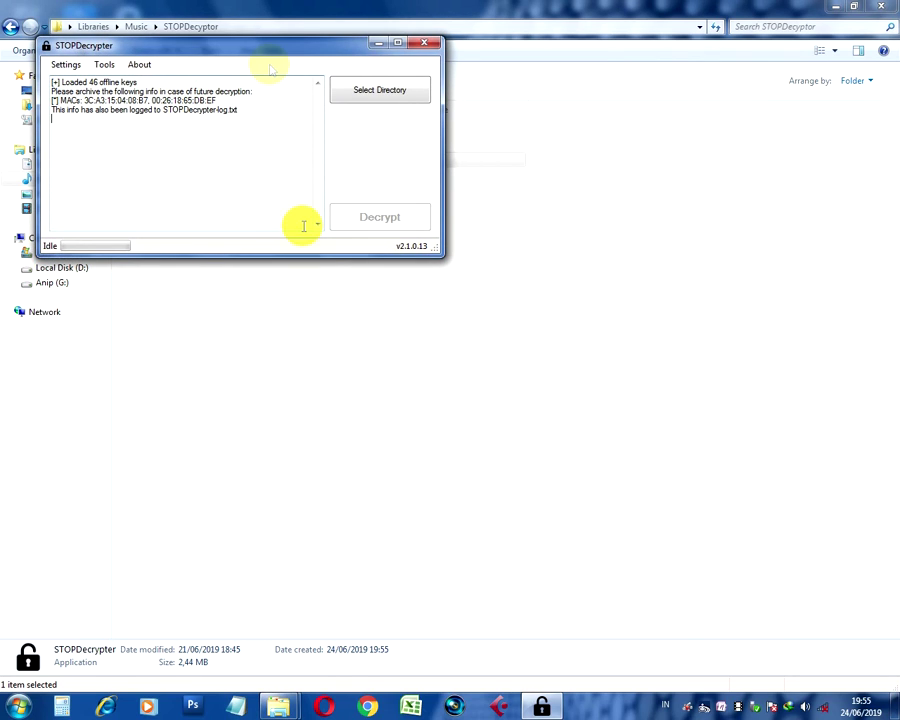
{"action": "left_click_drag", "start_coordinate": [257, 49], "coordinate": [444, 197]}
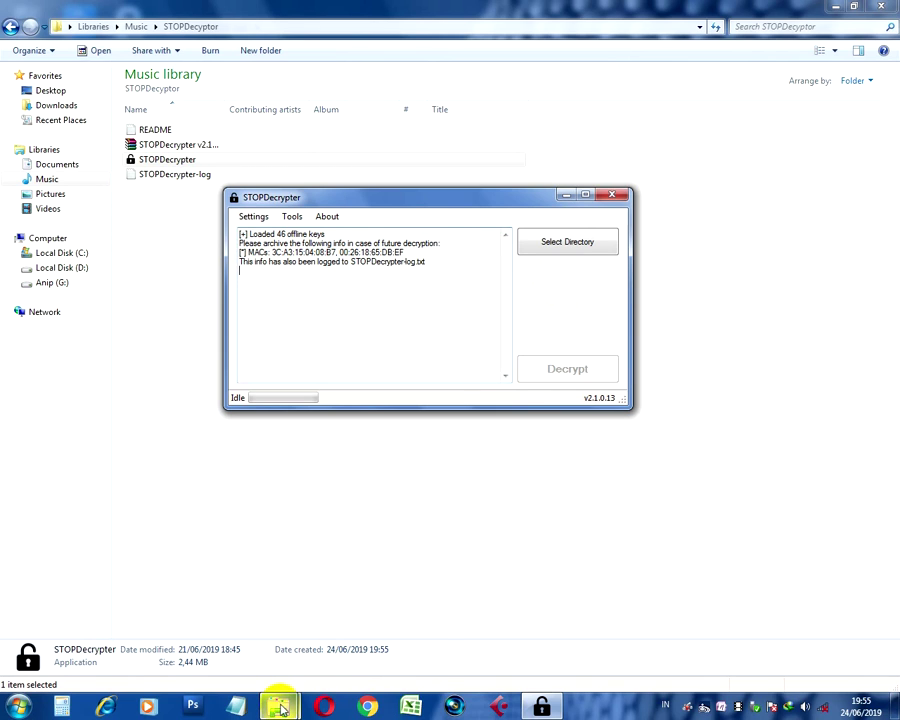
- Examine the .muslat files in the WhatsApp Images folder in its Explorer window
{"action": "mouse_move", "coordinate": [282, 708]}
{"action": "left_click", "coordinate": [354, 643]}
{"action": "scroll", "coordinate": [685, 430], "scroll_direction": "up", "scroll_amount": 7}
{"action": "scroll", "coordinate": [301, 277], "scroll_direction": "down", "scroll_amount": 8}
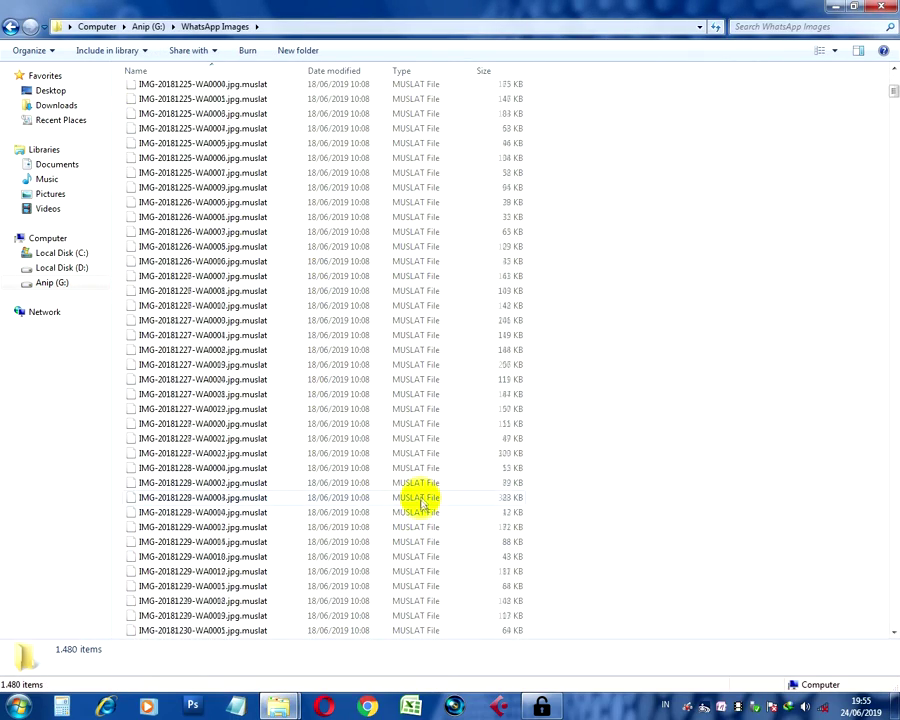
{"action": "scroll", "coordinate": [422, 505], "scroll_direction": "down", "scroll_amount": 15}
{"action": "scroll", "coordinate": [418, 510], "scroll_direction": "up", "scroll_amount": 11}
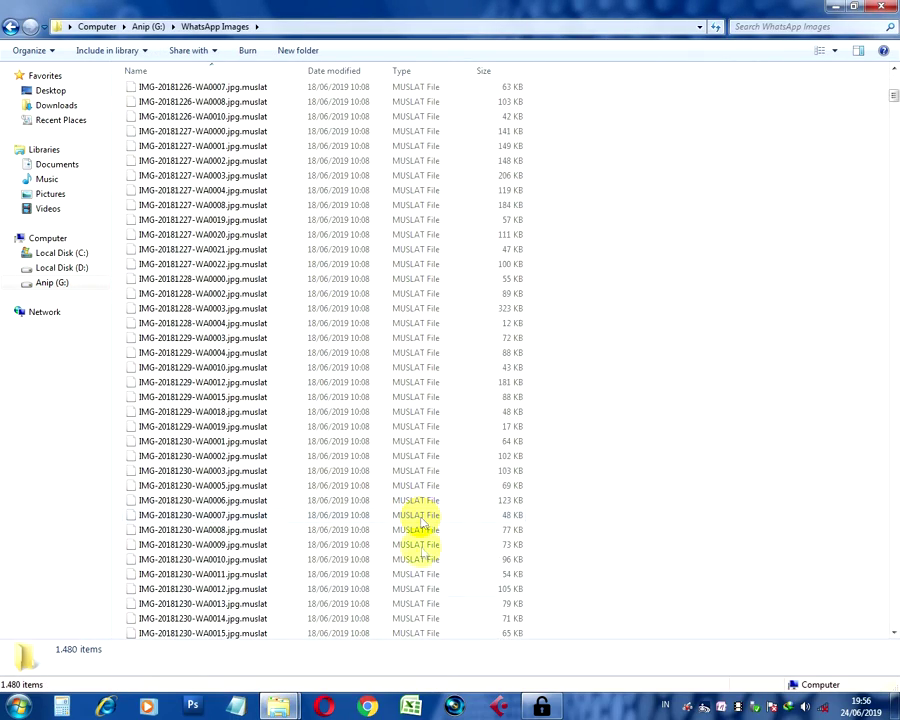
- Switch to STOPDecrypter and select the WhatsApp Images folder on drive G: as the directory to decrypt
{"action": "left_click", "coordinate": [541, 705]}
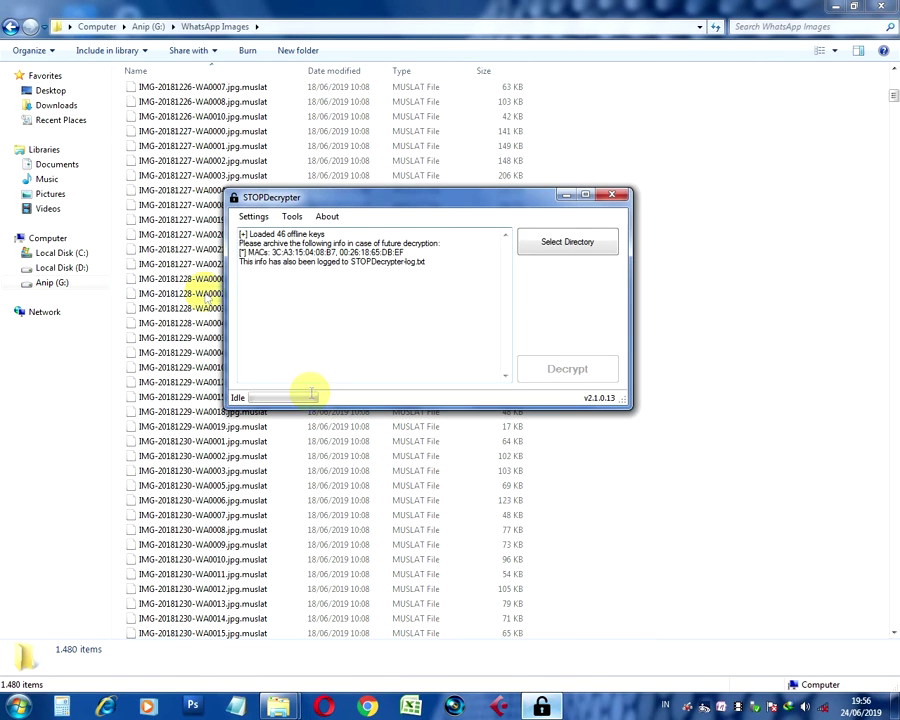
{"action": "left_click", "coordinate": [555, 243]}
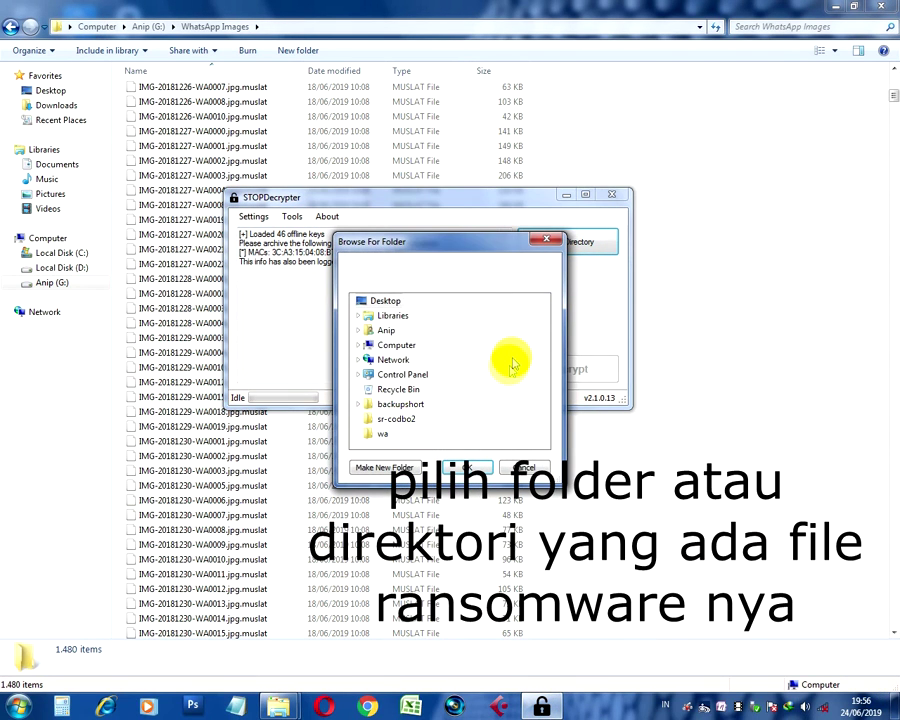
{"action": "left_click", "coordinate": [358, 345]}
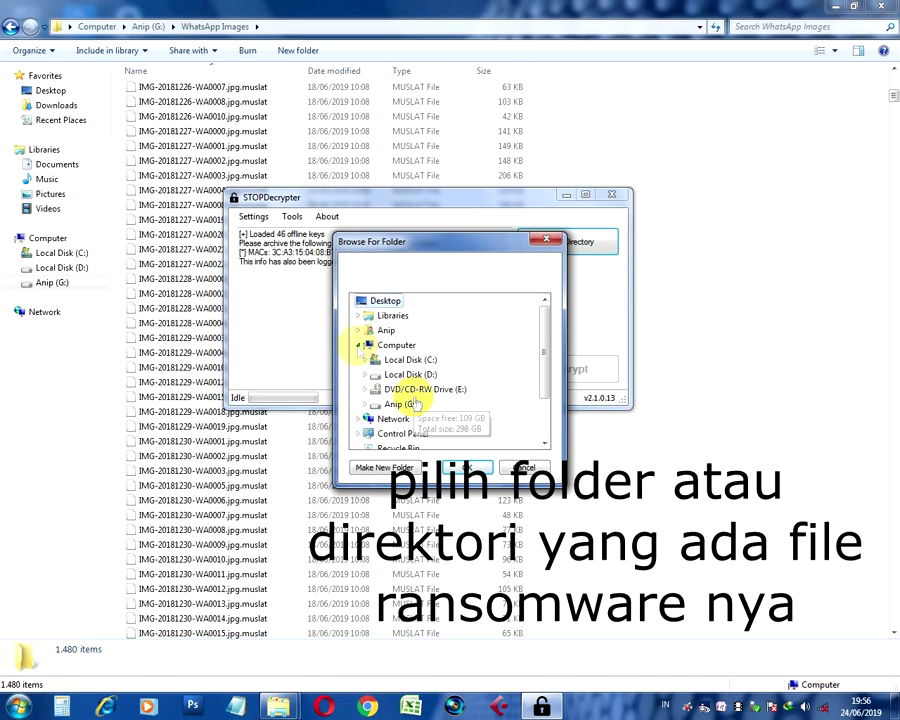
{"action": "left_click", "coordinate": [364, 404]}
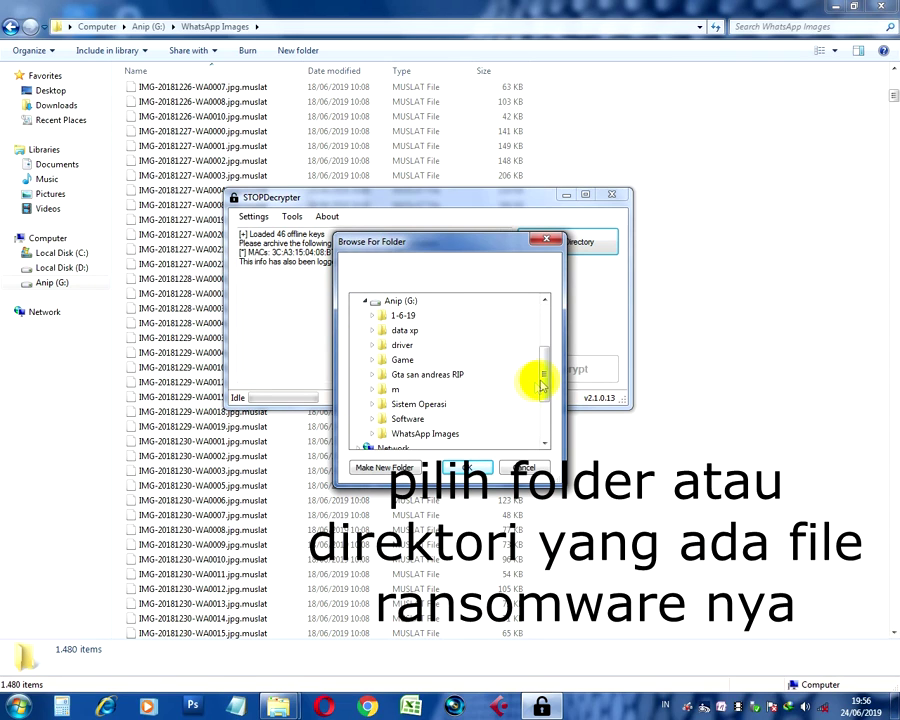
{"action": "double_click", "coordinate": [407, 437]}
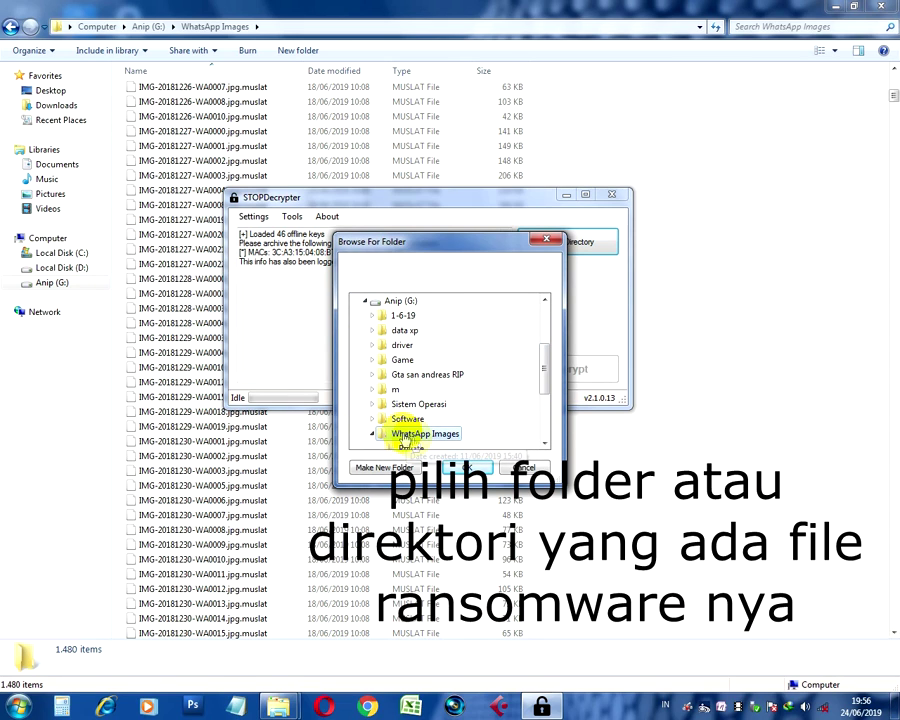
{"action": "left_click_drag", "start_coordinate": [544, 378], "coordinate": [540, 402]}
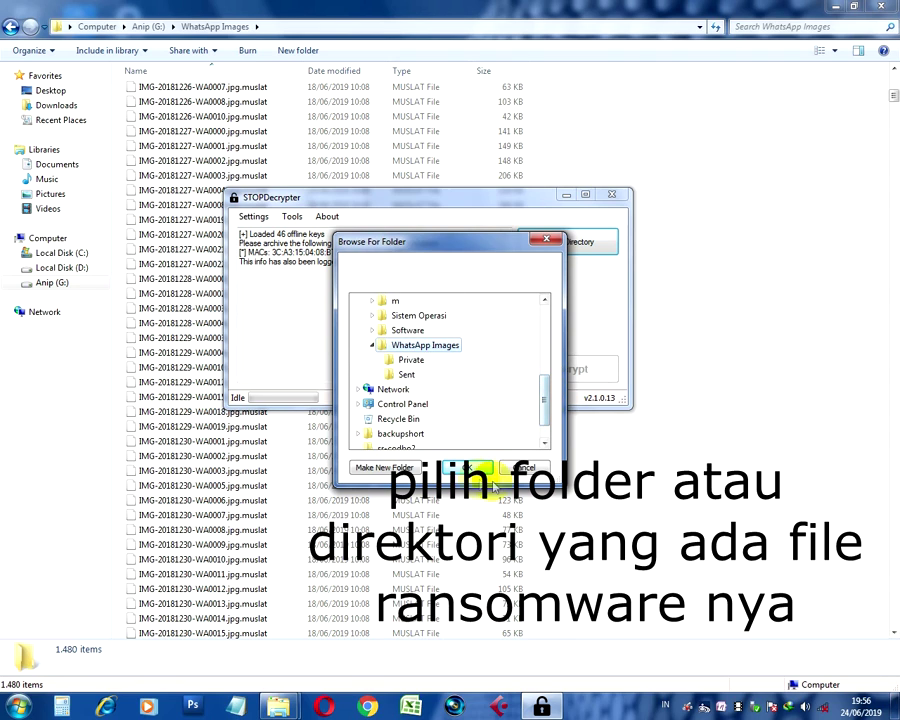
{"action": "left_click", "coordinate": [466, 467]}
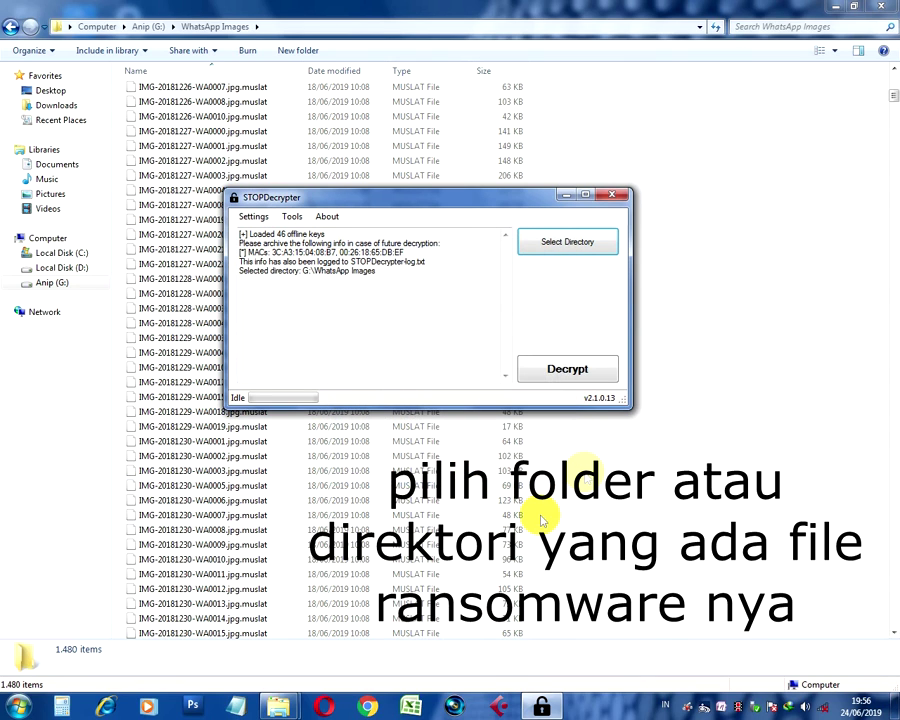
- Start decrypting the selected directory and move the STOPDecrypter window slightly lower
{"action": "left_click", "coordinate": [563, 370]}
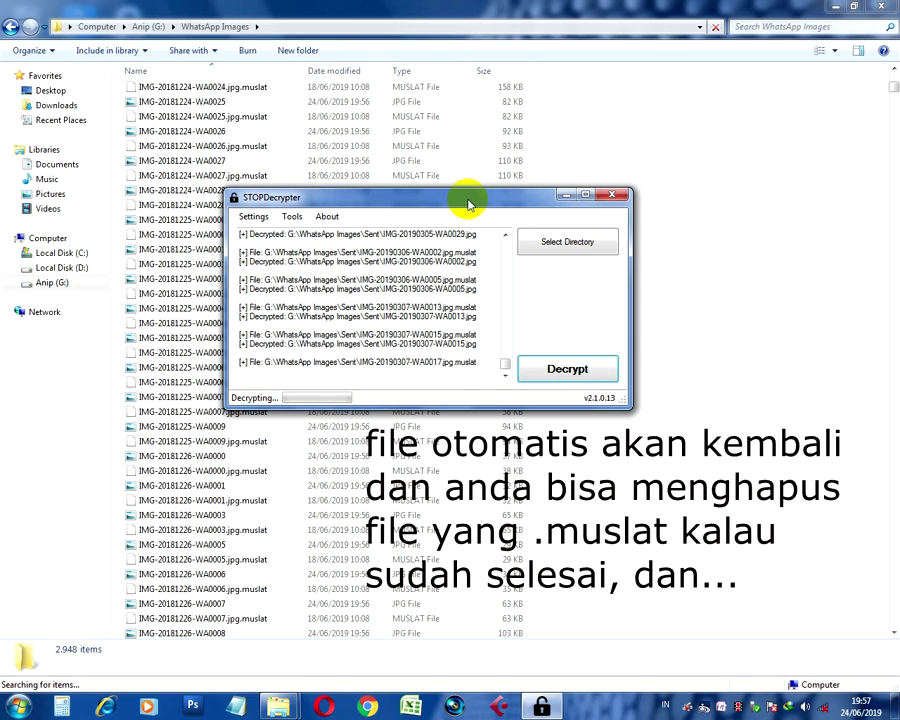
{"action": "left_click", "coordinate": [469, 203]}
{"action": "left_click_drag", "start_coordinate": [469, 203], "coordinate": [465, 221]}
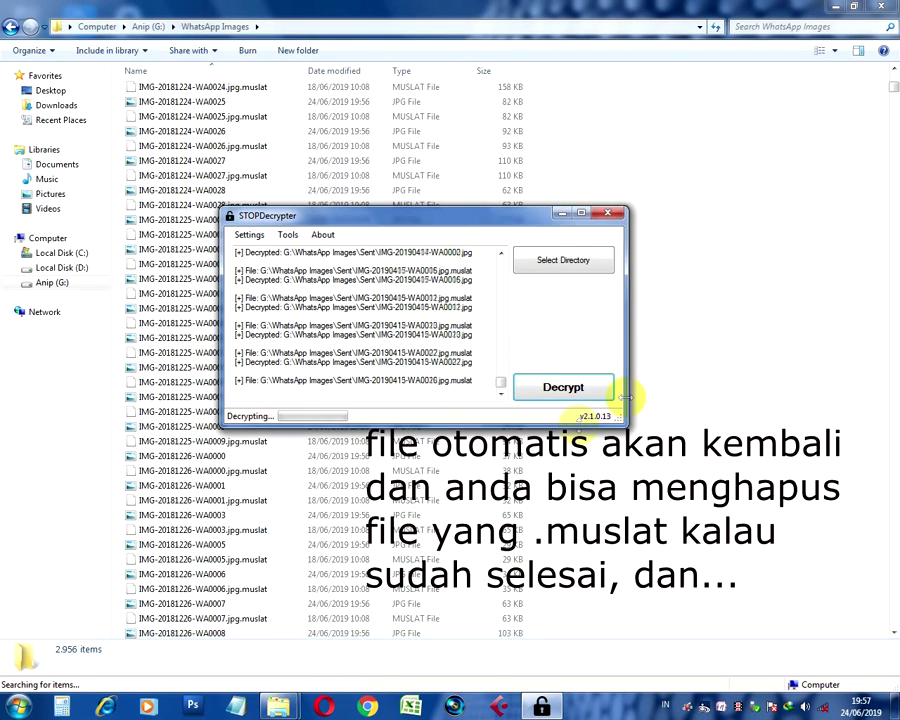